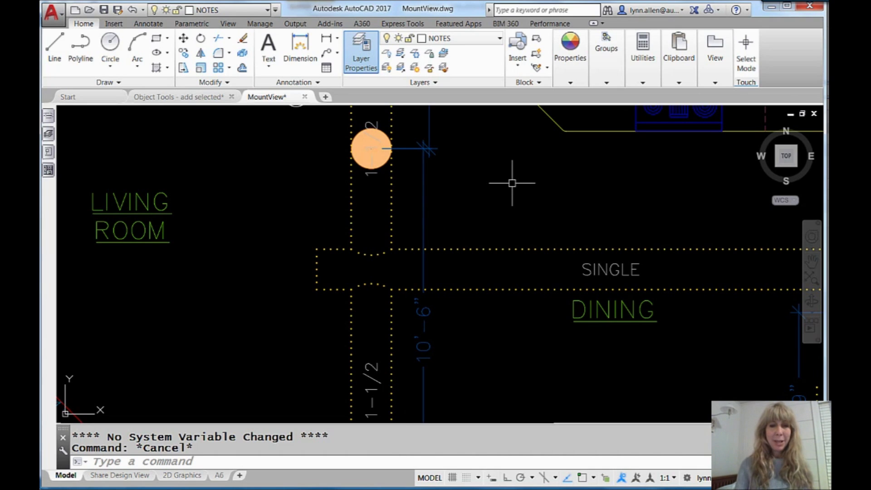
# Crossing-select the dining walls, labels and dimension, erase them with E, then undo the erase.
pyautogui.click(688, 180)
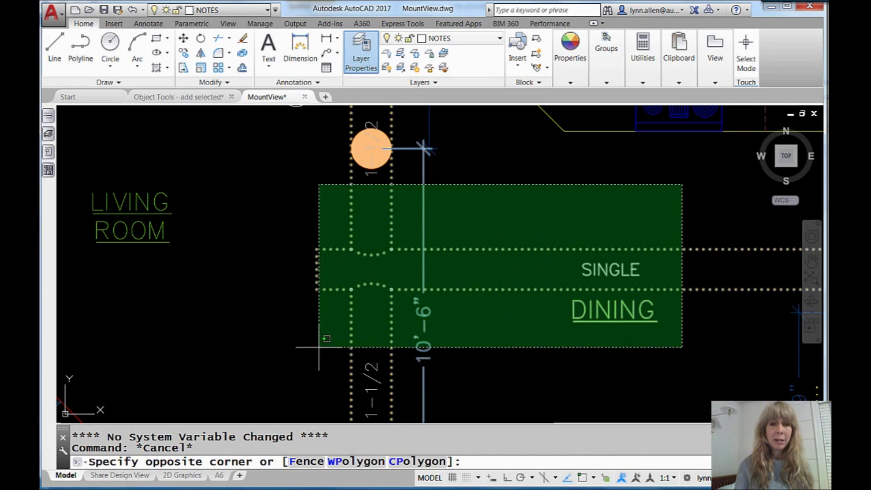
pyautogui.click(294, 355)
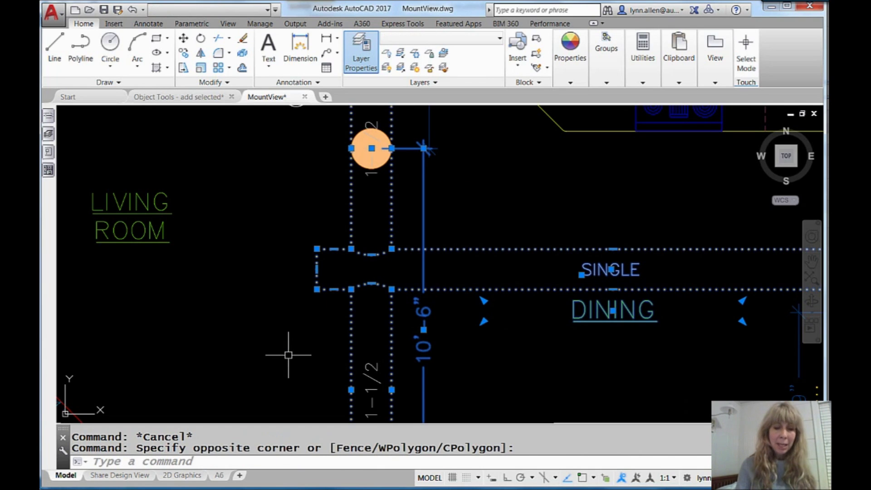
pyautogui.write('E')
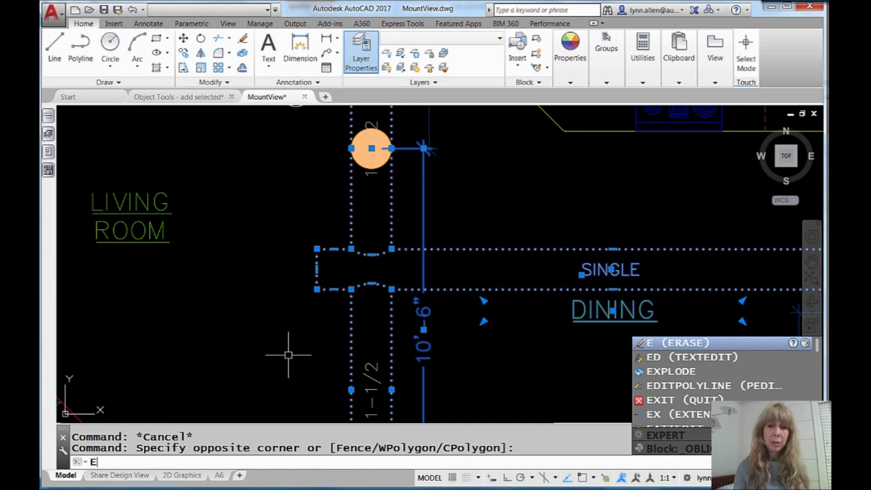
pyautogui.press('Return')
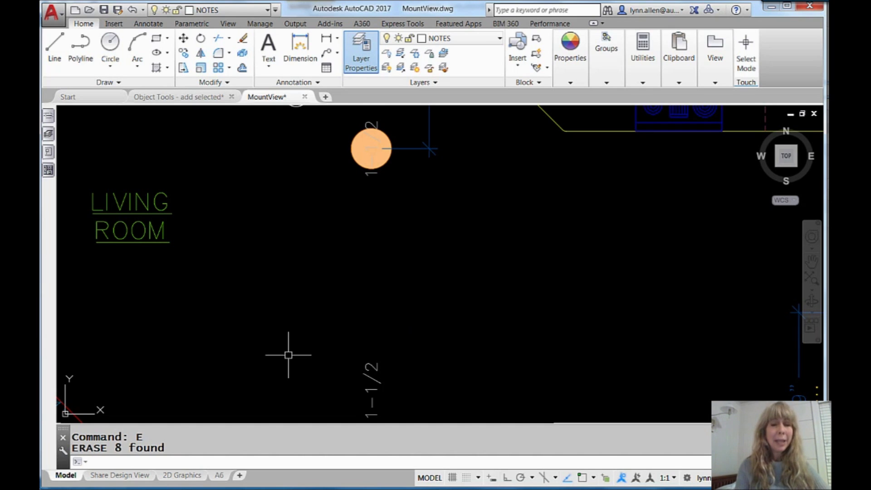
pyautogui.write('u')
pyautogui.press('Return')
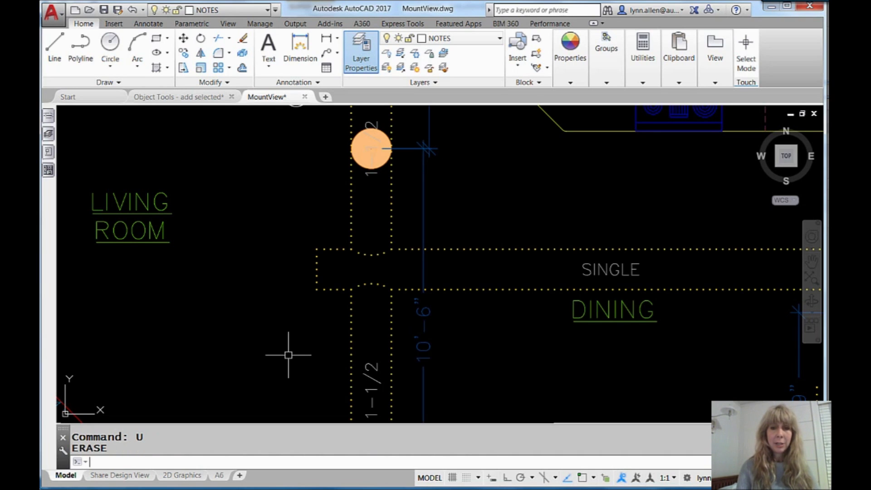
# Edit the SINGLE label's text to DOUBLE, leaving the DINING label unchanged.
pyautogui.click(607, 270)
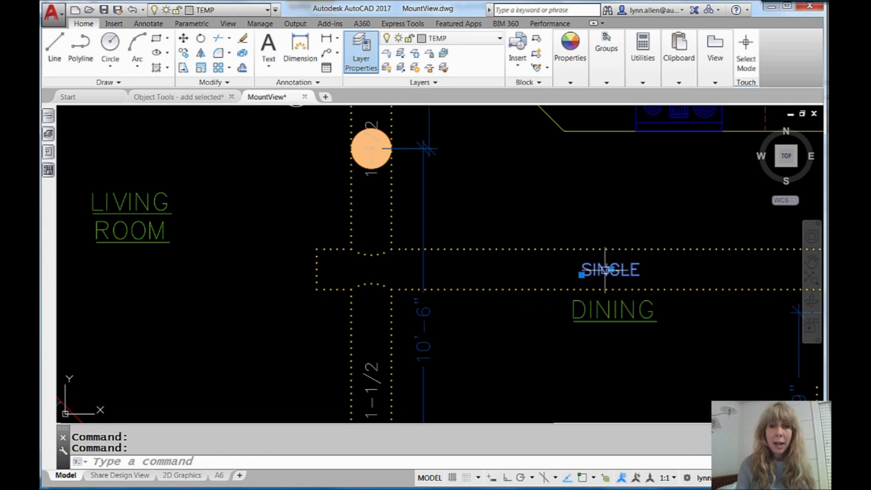
pyautogui.doubleClick(606, 270)
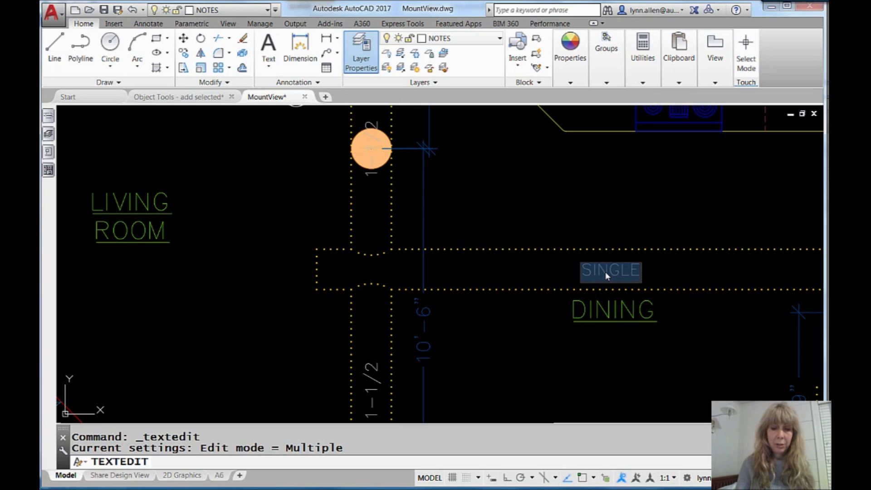
pyautogui.write('DOUBLE')
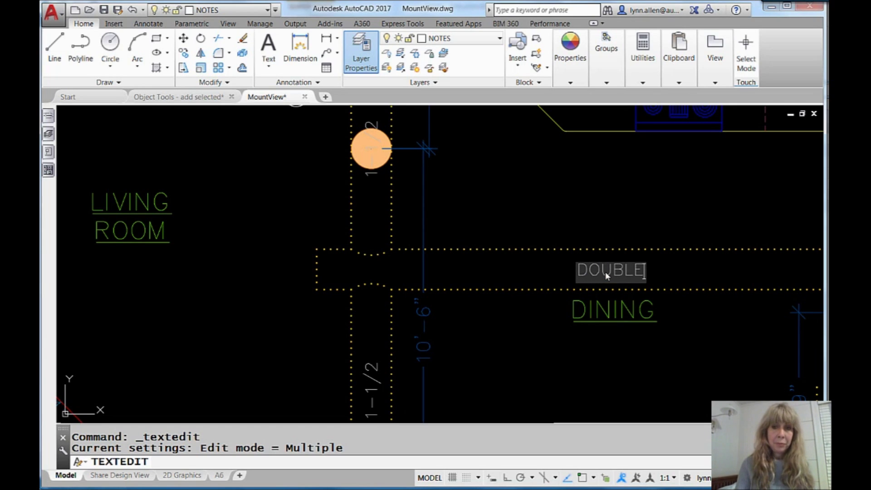
pyautogui.press('Return')
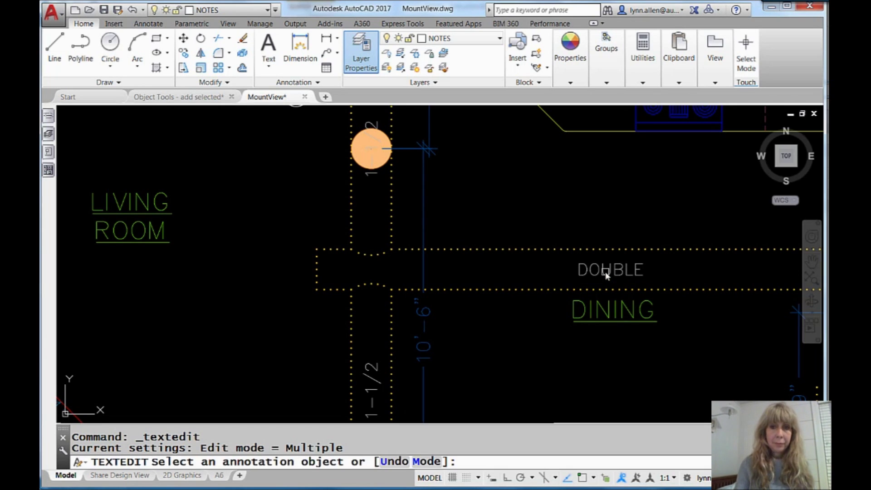
pyautogui.click(602, 313)
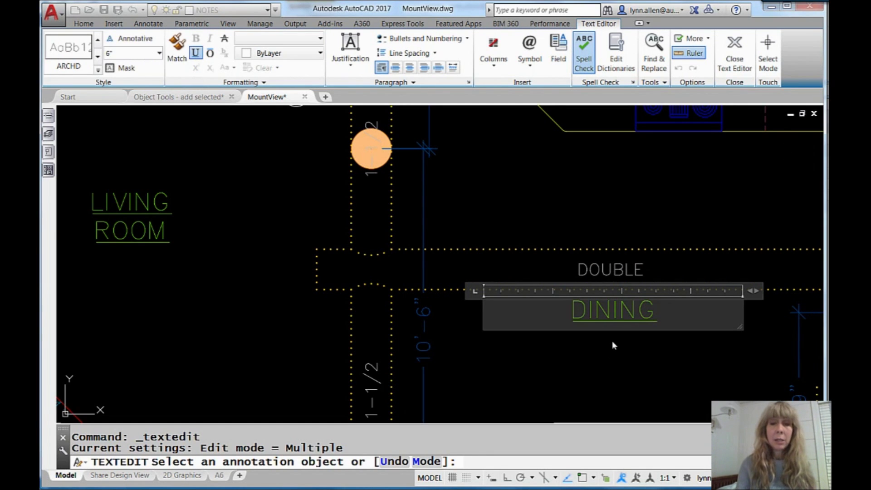
pyautogui.click(617, 349)
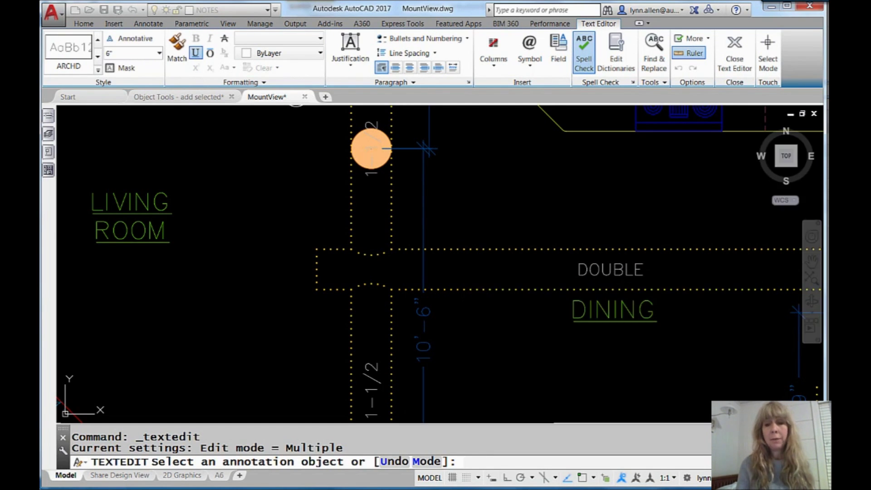
pyautogui.press('Escape')
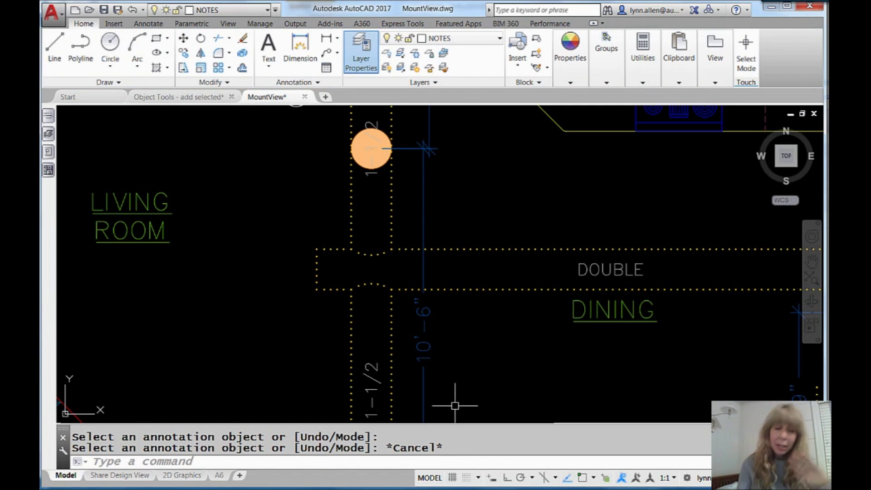
pyautogui.click(423, 463)
# Set the PICKFIRST system variable to 0.
pyautogui.write('pick')
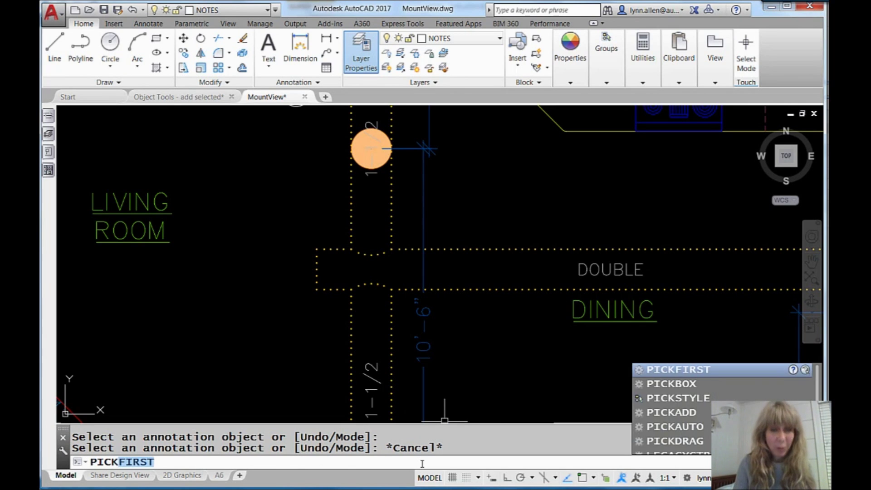
pyautogui.press('Return')
pyautogui.write('0')
pyautogui.press('Return')
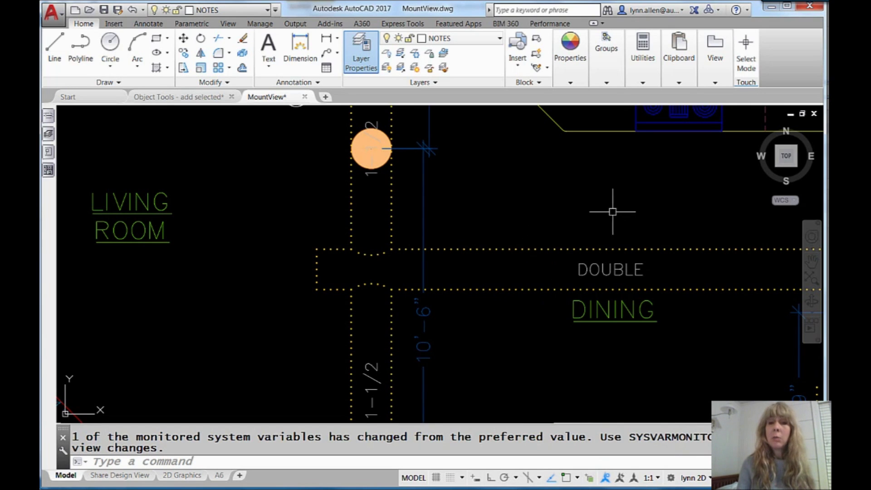
pyautogui.click(688, 179)
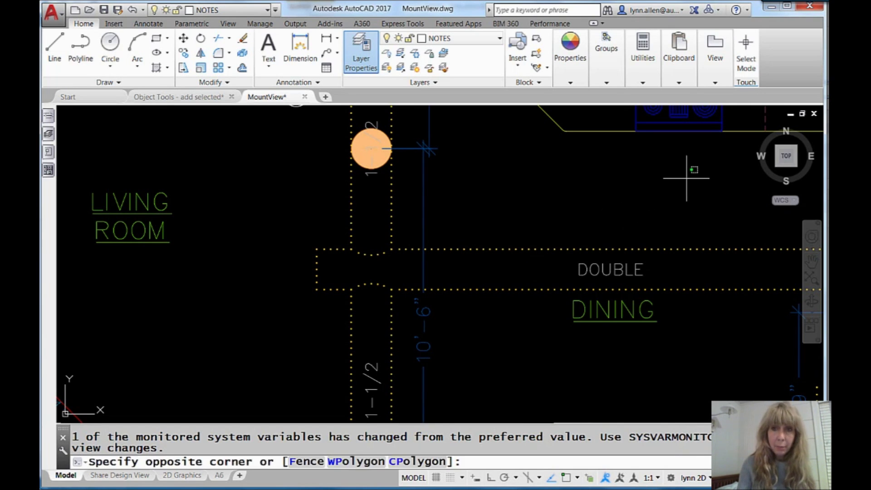
pyautogui.click(304, 347)
pyautogui.write('E')
pyautogui.press('Return')
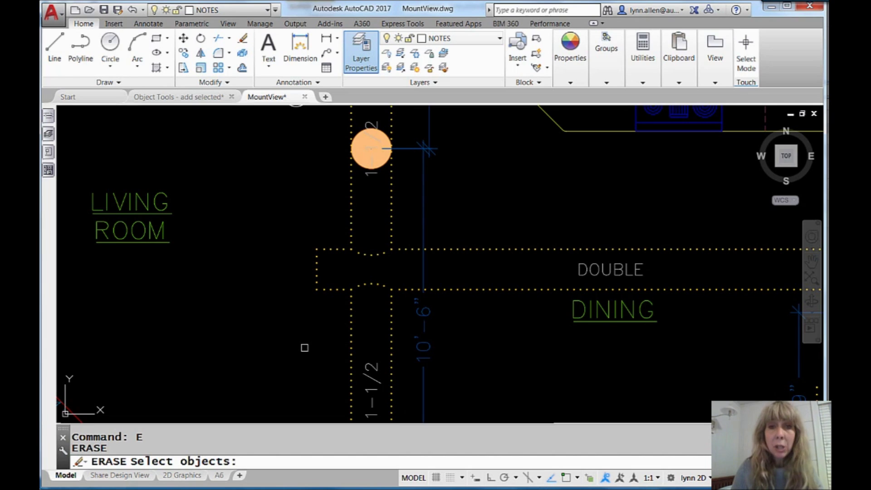
pyautogui.press('Escape')
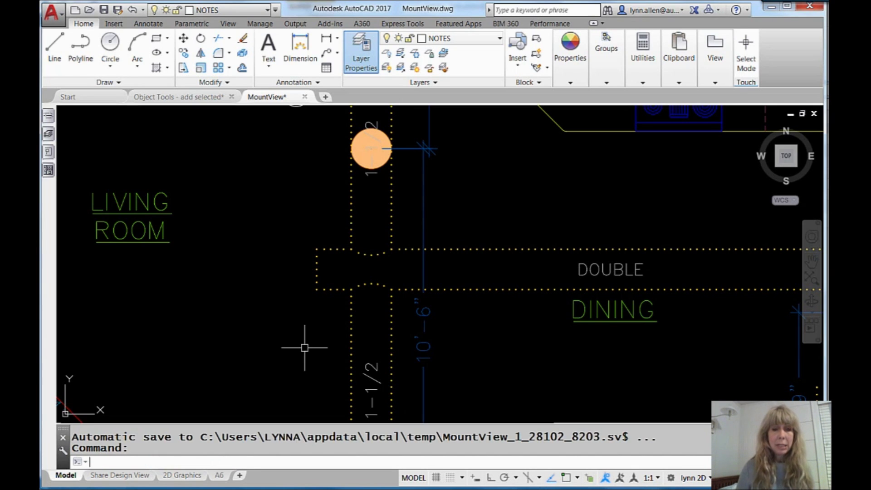
pyautogui.click(700, 202)
# Crossing-select the dining walls, circle, dimension and room labels, then attempt deleting them with Delete.
pyautogui.click(291, 380)
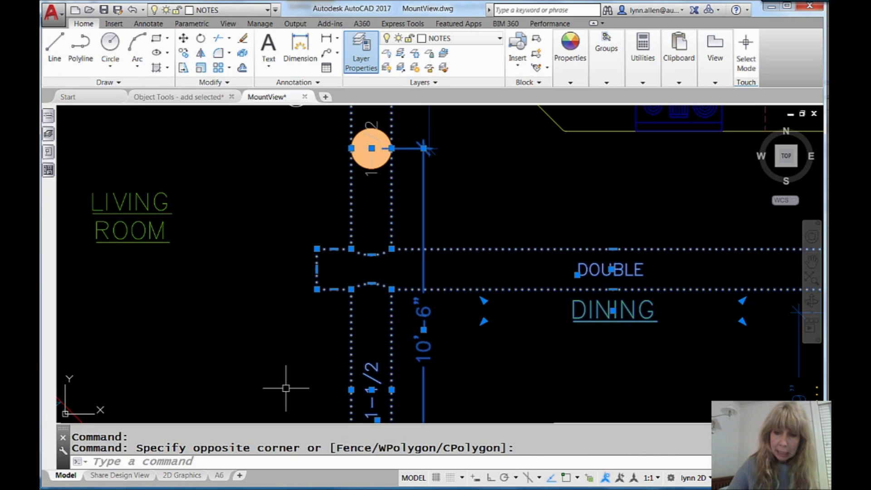
pyautogui.press('Delete')
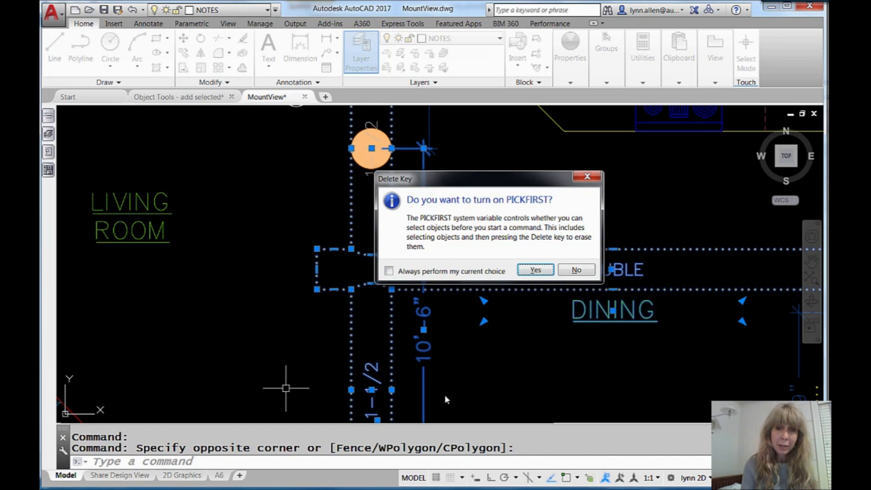
pyautogui.click(535, 271)
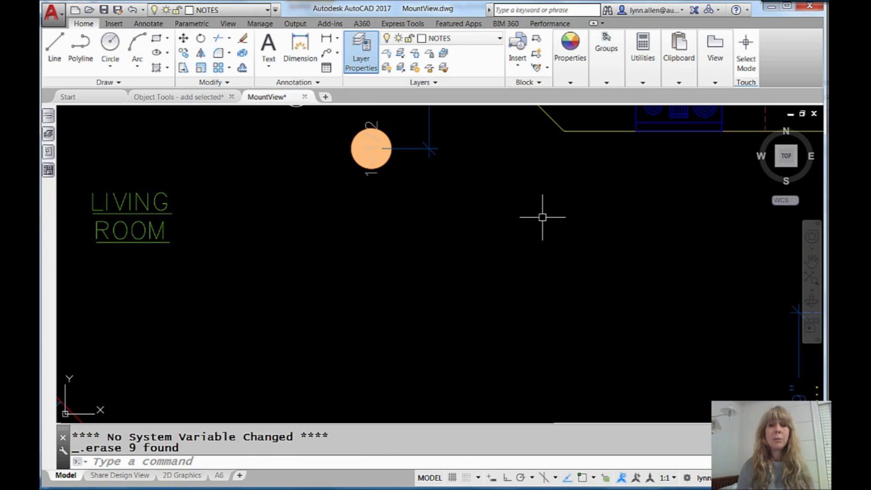
# Confirm turning PICKFIRST on so the nine selected dining objects are erased.
pyautogui.click(388, 462)
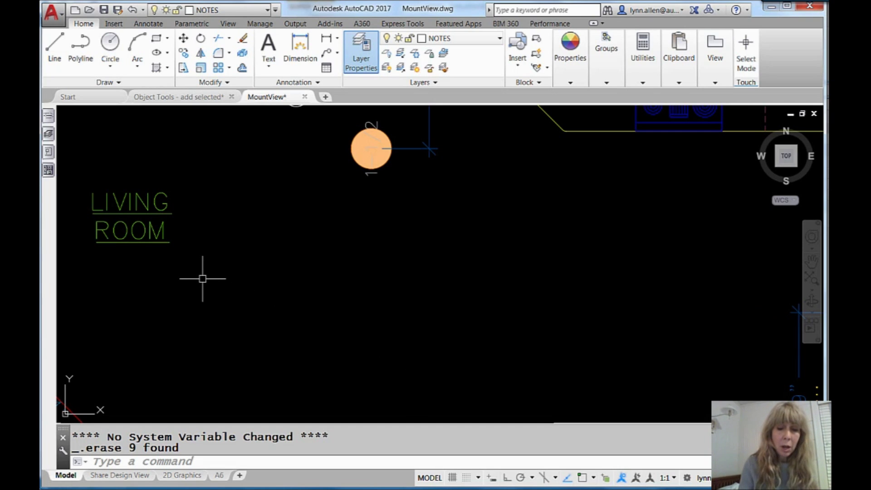
# Undo the erase to restore the dining objects, then set PICKFIRST back to 0.
pyautogui.write('u')
pyautogui.press('Return')
pyautogui.write('pi')
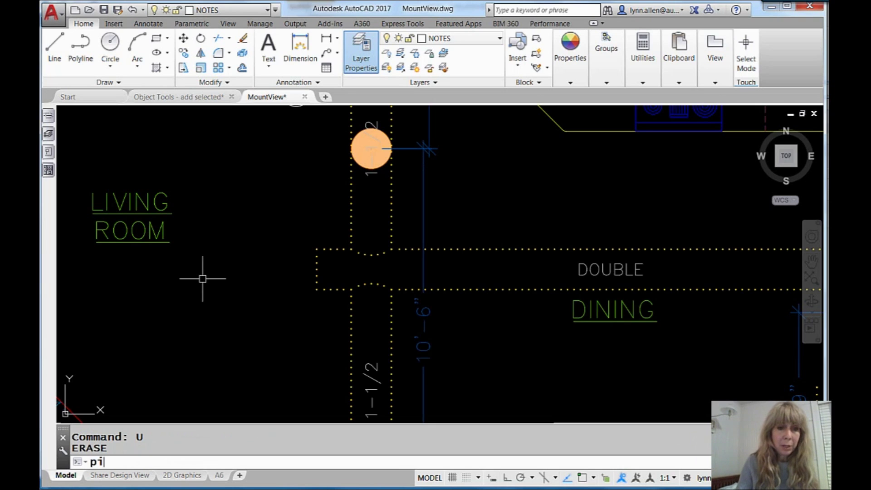
pyautogui.write('ckfirst')
pyautogui.press('Return')
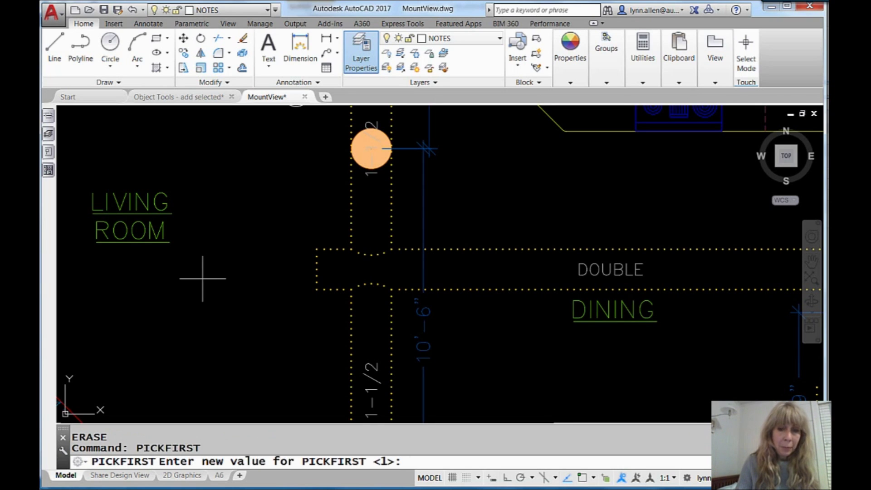
pyautogui.write('0')
pyautogui.press('Return')
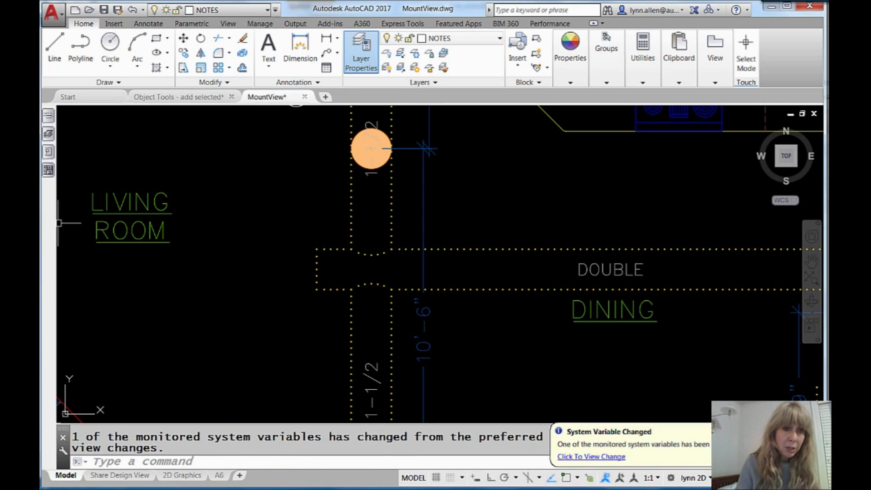
# Select the LIVING ROOM and DOUBLE labels, and move DOUBLE up above the dotted wall.
pyautogui.click(117, 215)
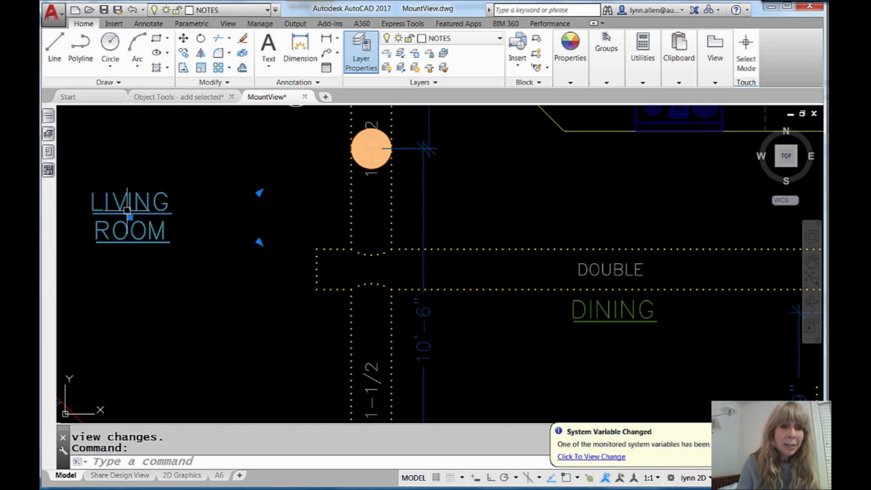
pyautogui.click(578, 267)
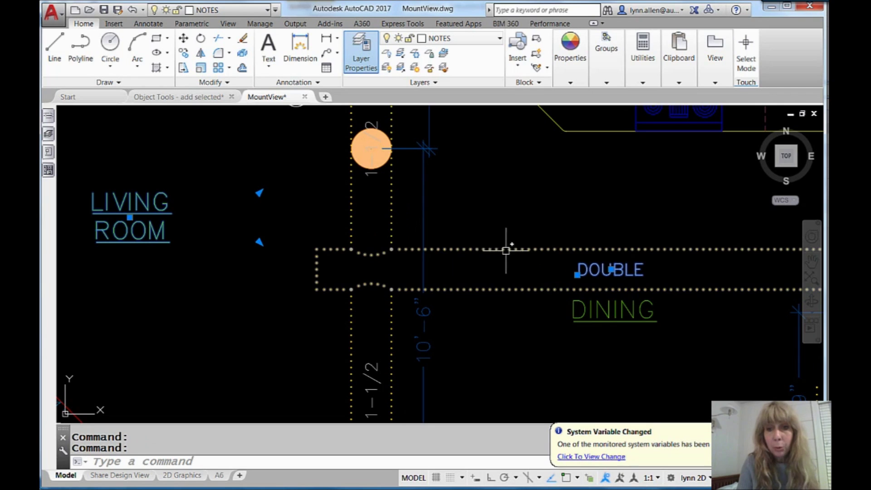
pyautogui.click(611, 270)
pyautogui.click(612, 210)
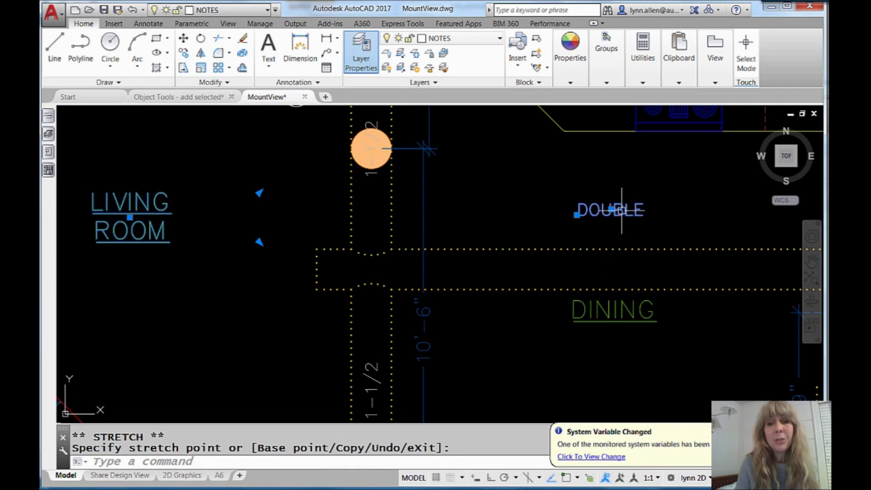